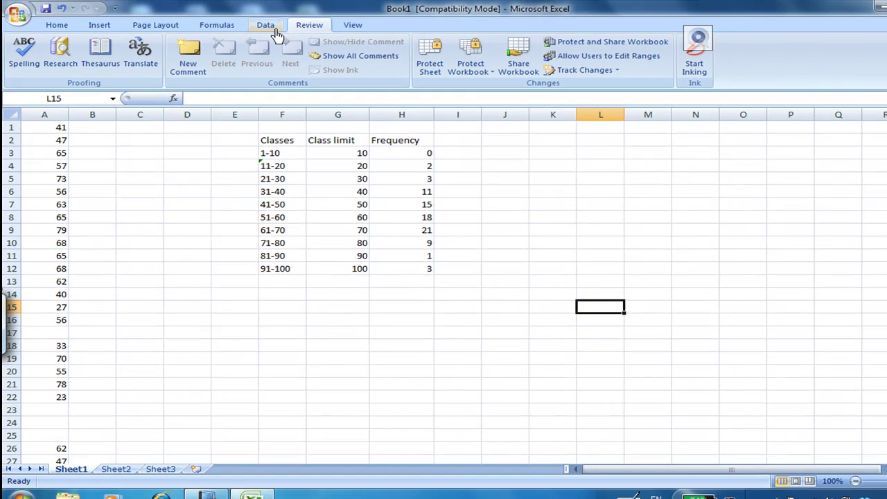
Enable the Analysis ToolPak add-in through the Excel add-ins options
left_click(280, 33)
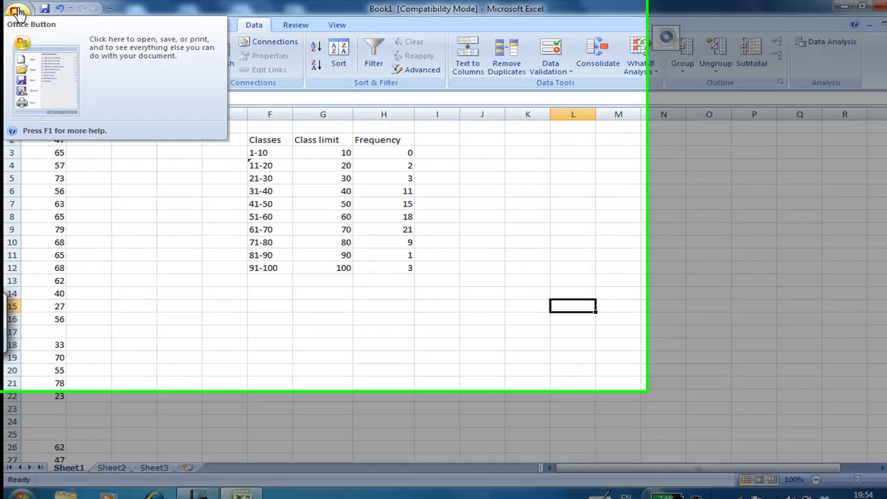
left_click(17, 12)
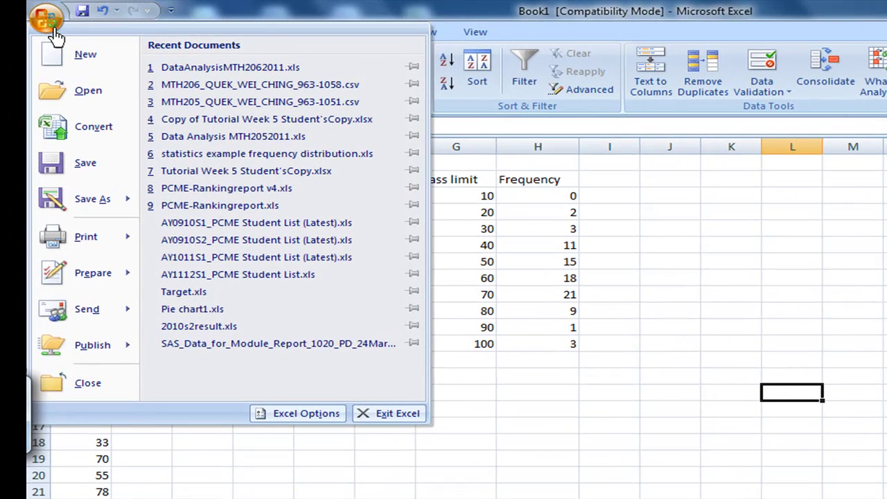
left_click(313, 419)
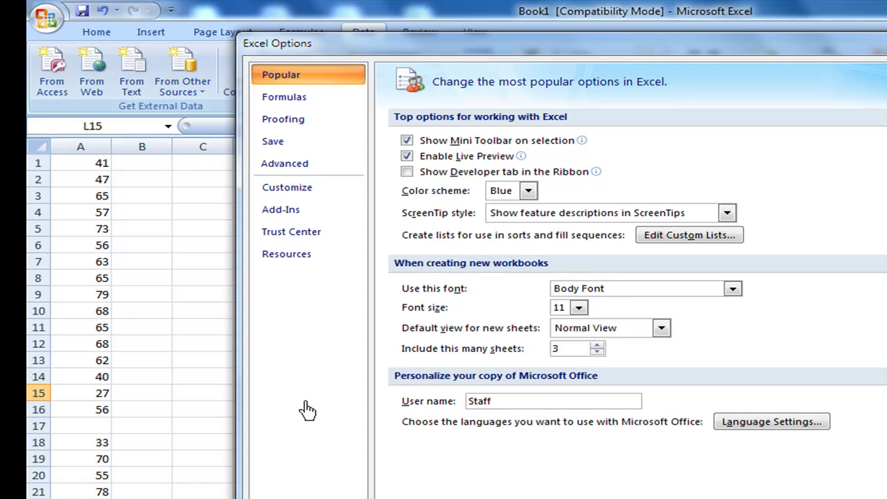
left_click(288, 208)
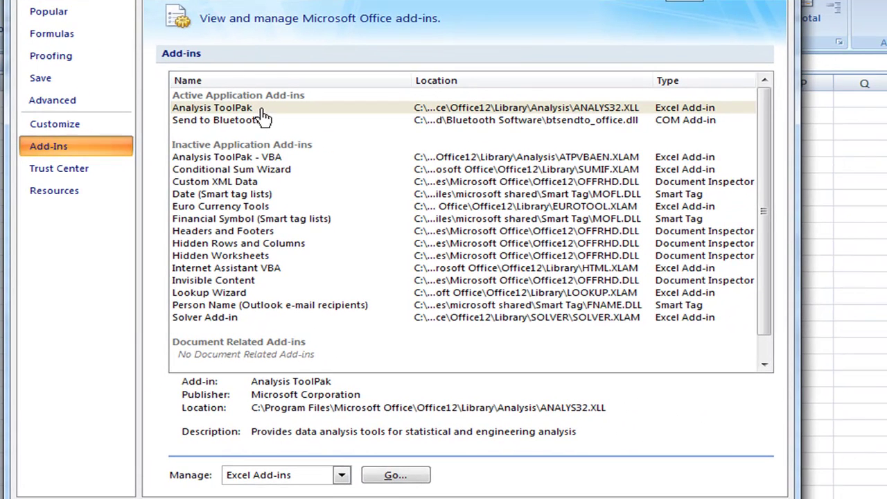
left_click(262, 110)
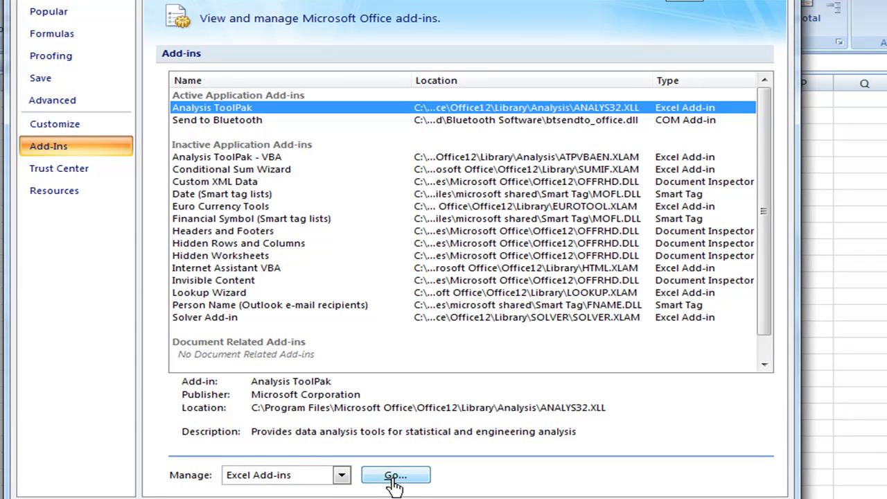
left_click(394, 476)
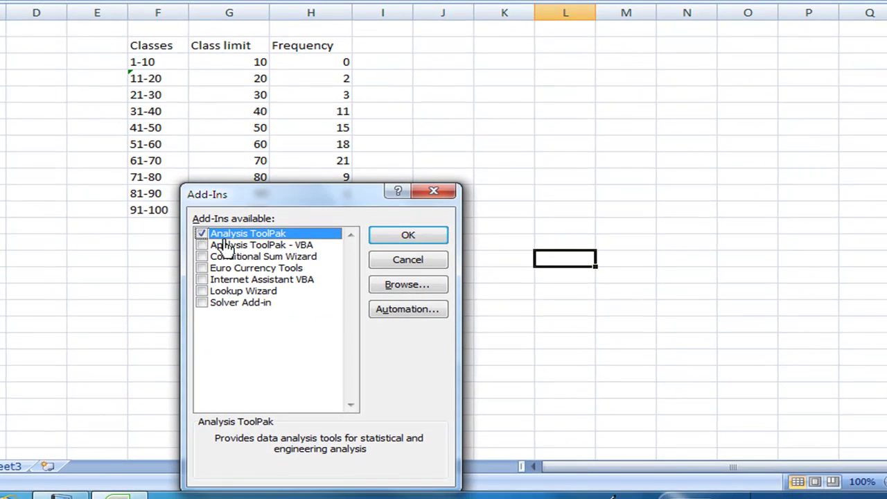
left_click(409, 237)
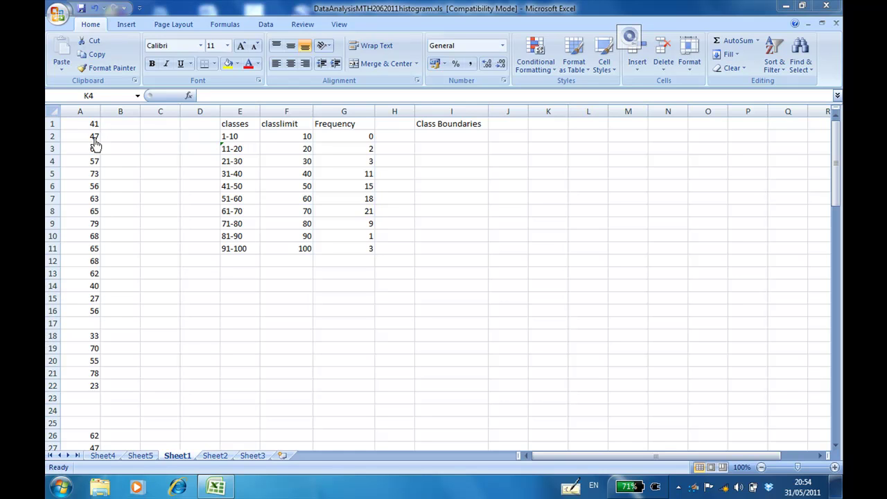
Enter the first two class boundaries, 0.5 and 10.5, in cells I2 and I3 under Class Boundaries
left_click(837, 201)
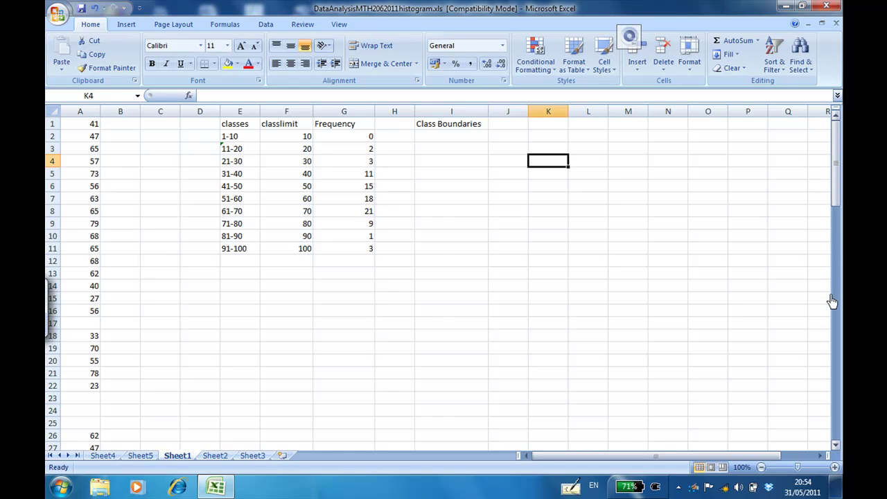
left_click_drag(837, 205, 835, 166)
left_click(445, 139)
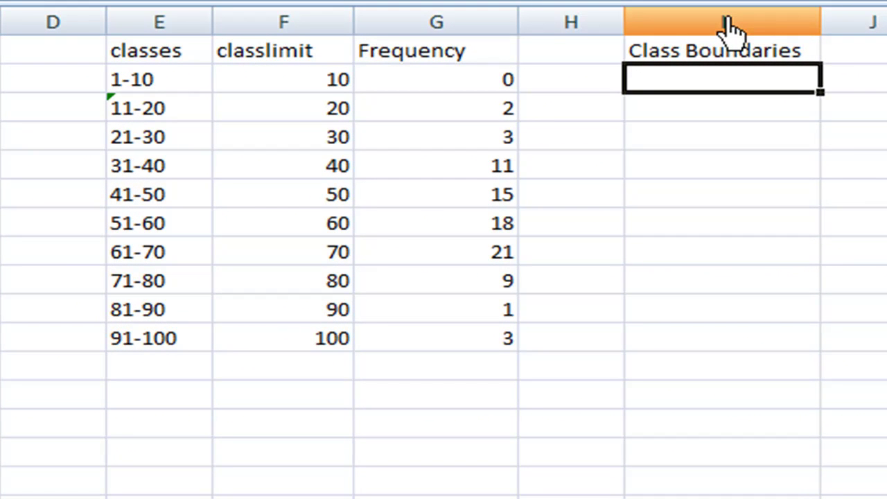
type("0")
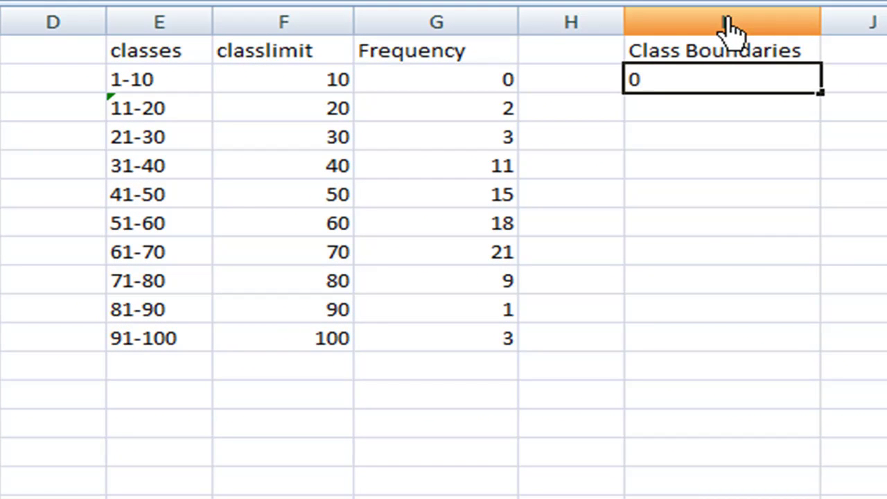
type(".5")
key("Return")
type("10")
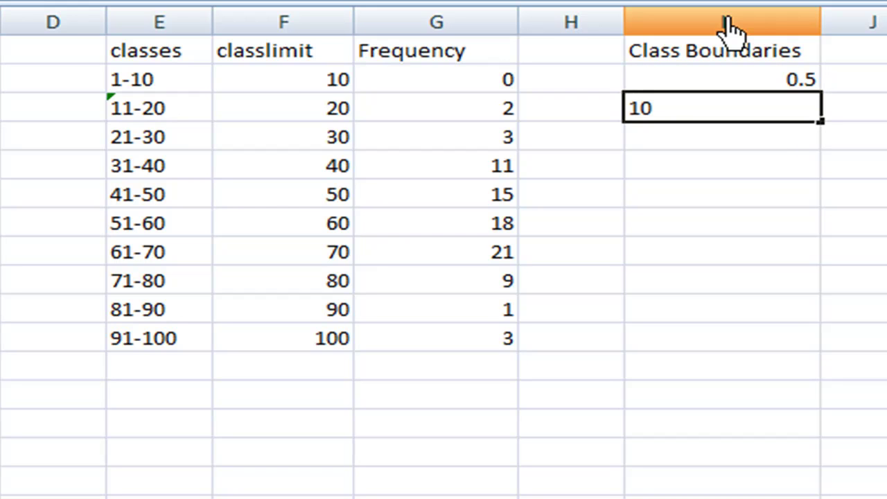
type(".5")
key("Return")
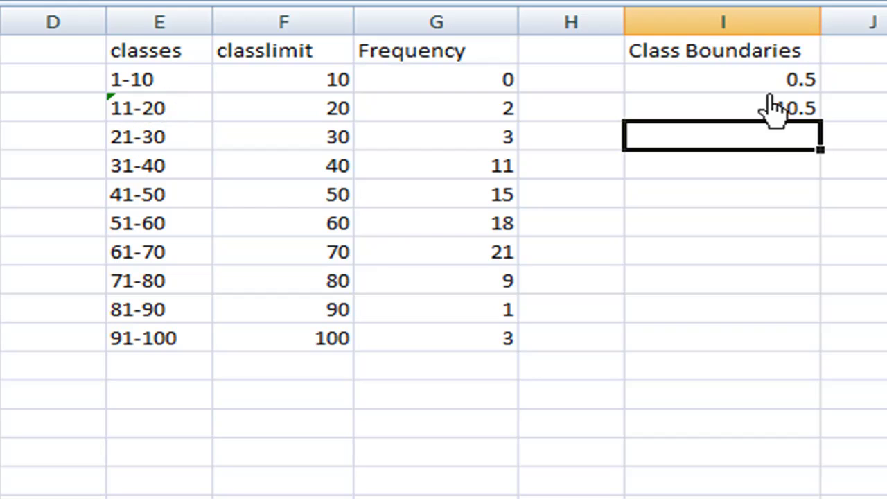
Continue the Class Boundaries column with 20.5, 30.5 and 40.5 in cells I4 to I6
type("20.5")
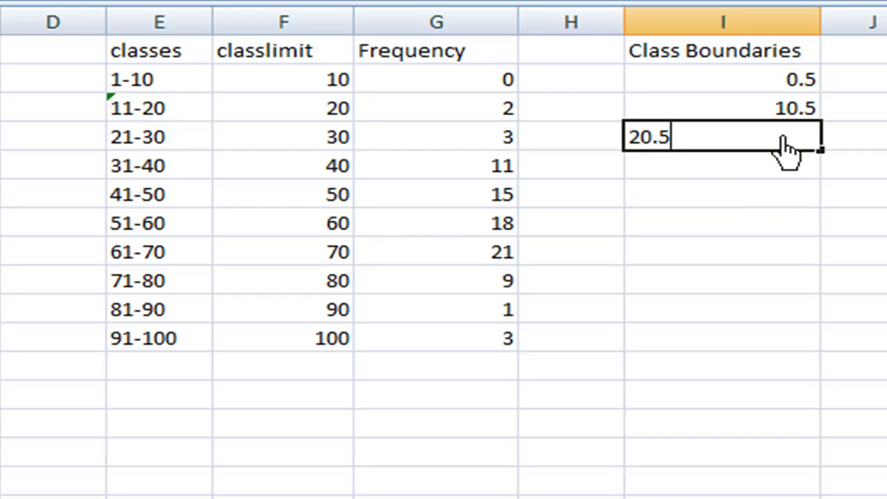
key("Return")
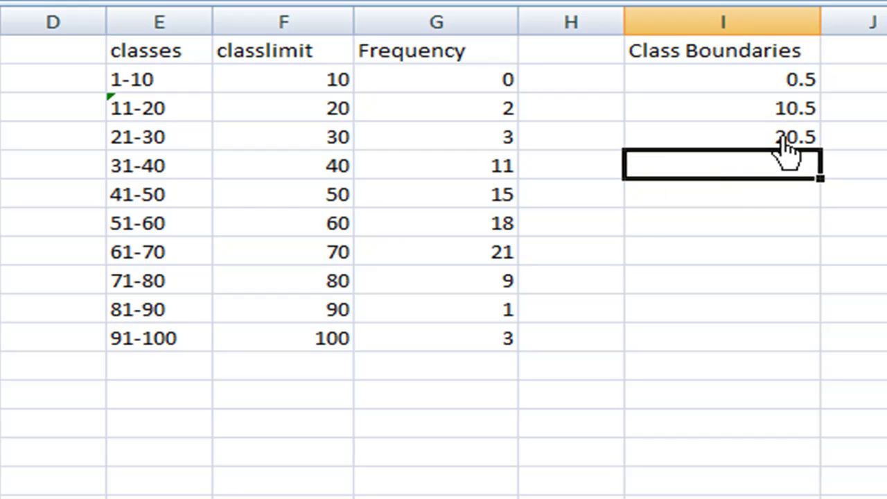
type("30.5")
key("Return")
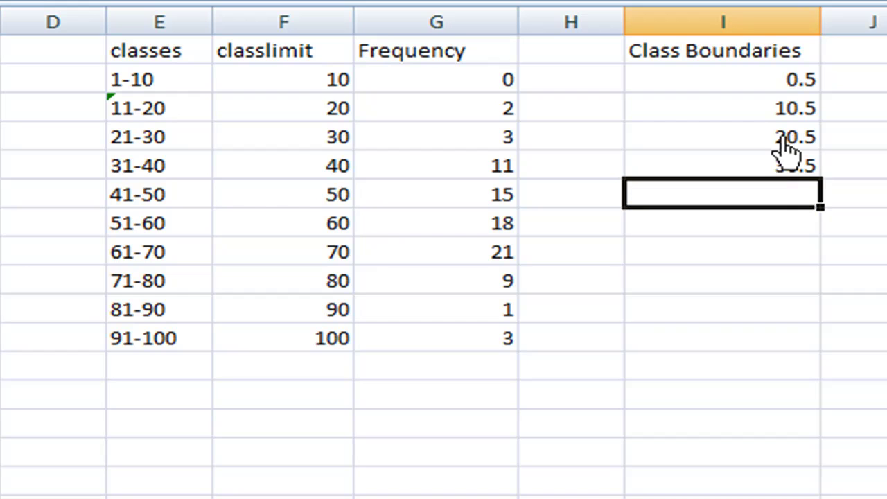
type("40")
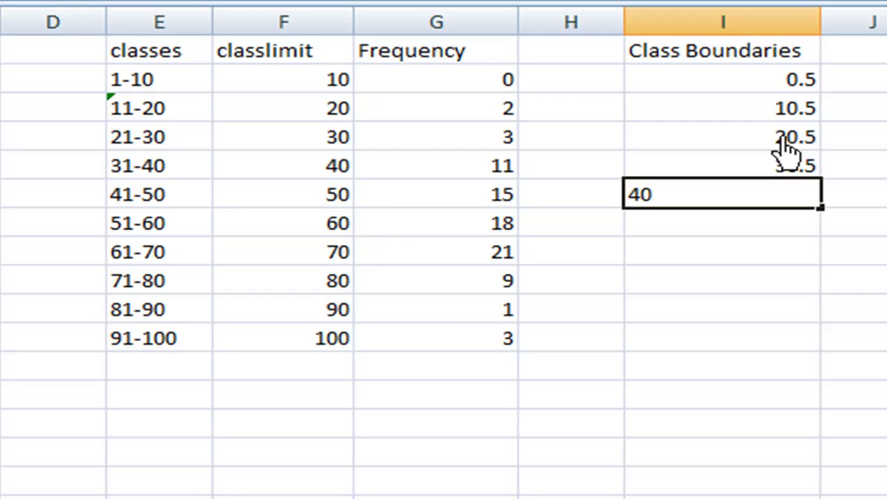
type(".5")
key("Return")
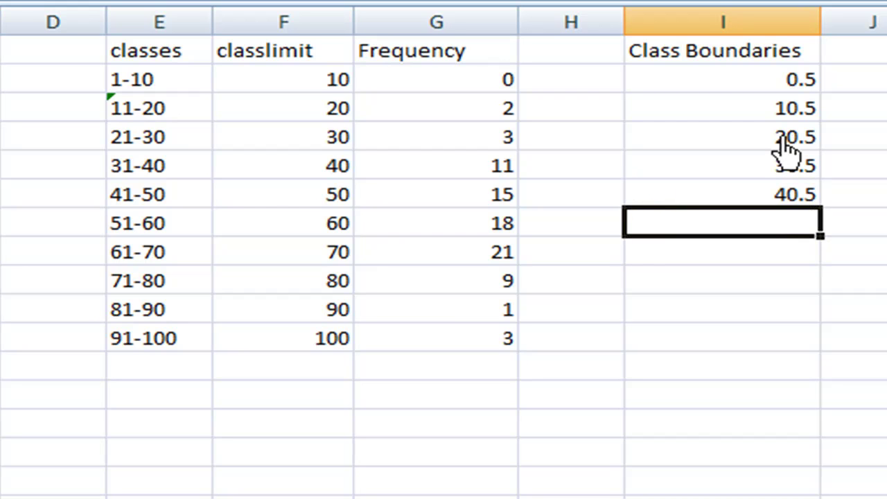
Enter the class boundaries 50.5 and 60.5 in cells I7 and I8
type("59")
key("BackSpace")
type("9")
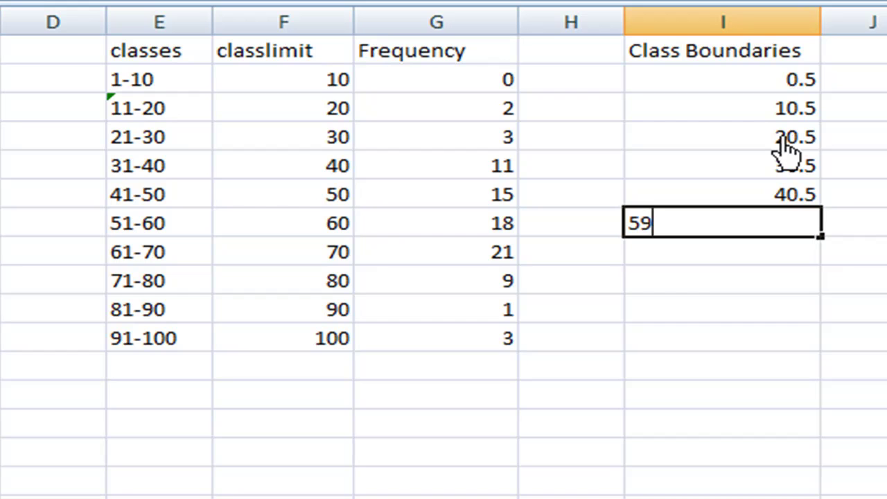
key("BackSpace")
type("0.5")
key("Return")
type("60.5")
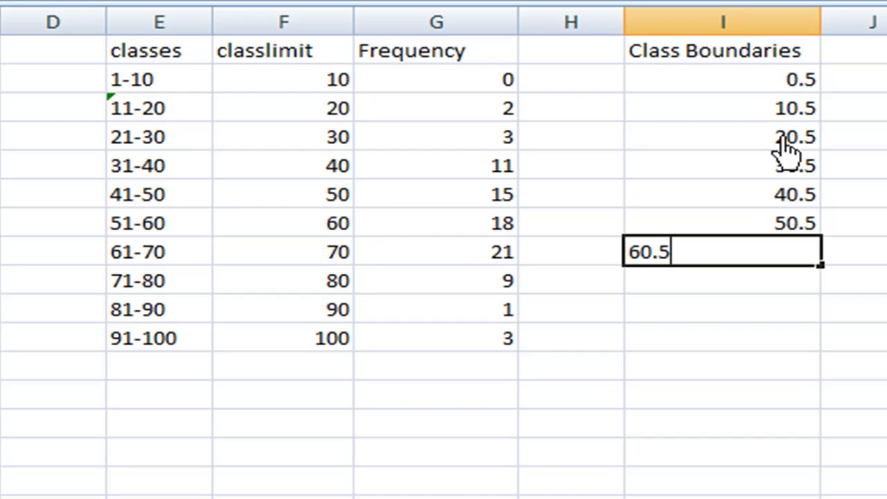
key("Return")
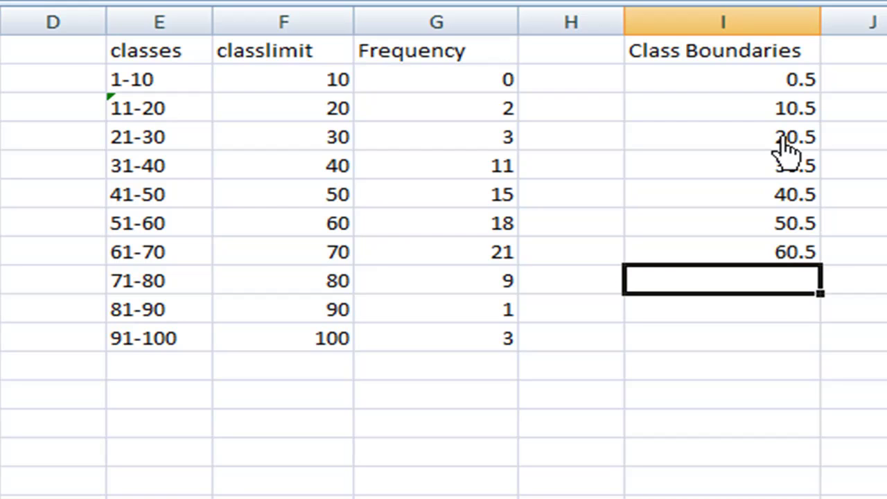
Complete the Class Boundaries column with 70.5, 80.5, 90.5 and 100.5 in cells I9 to I12
type("70.5")
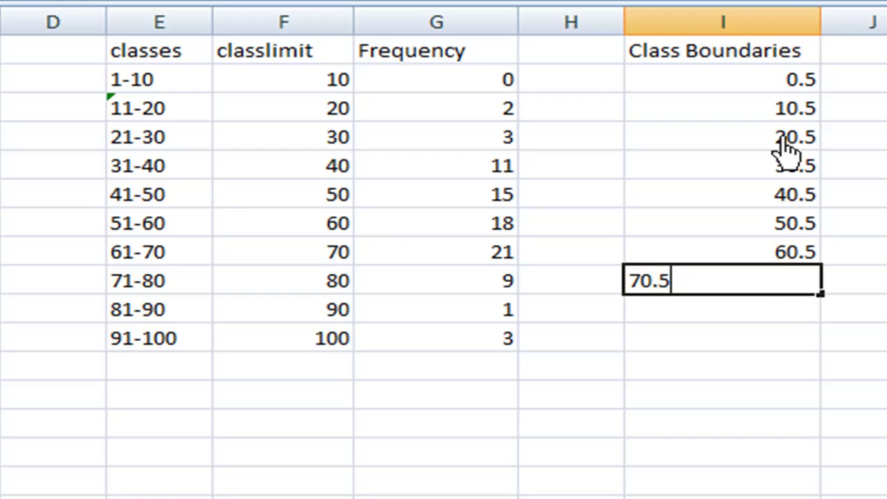
key("Return")
type("80.5")
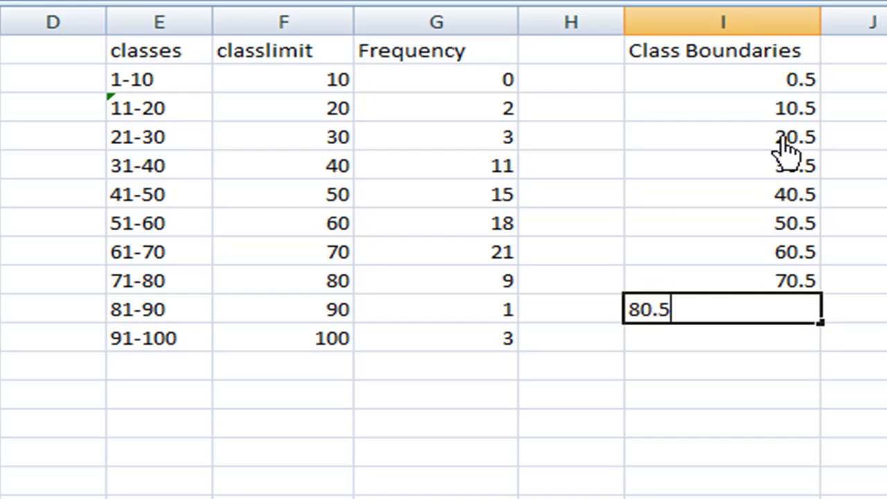
key("Return")
type("90.5")
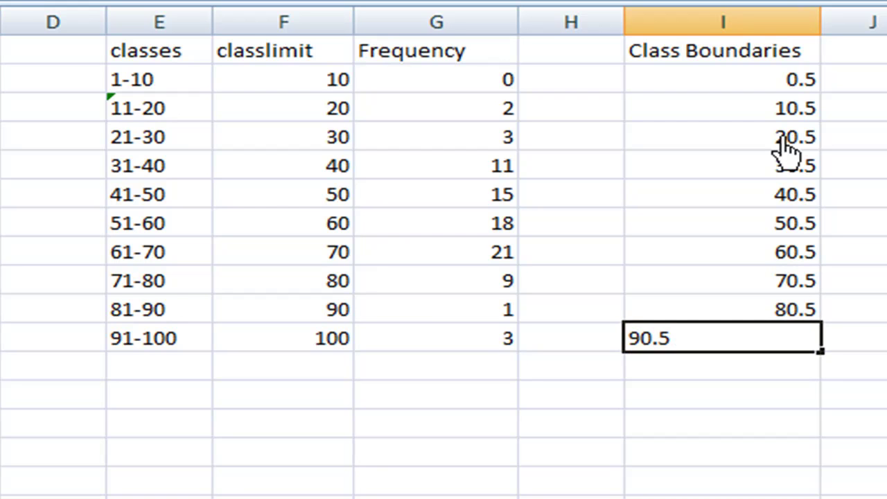
key("Return")
type("100")
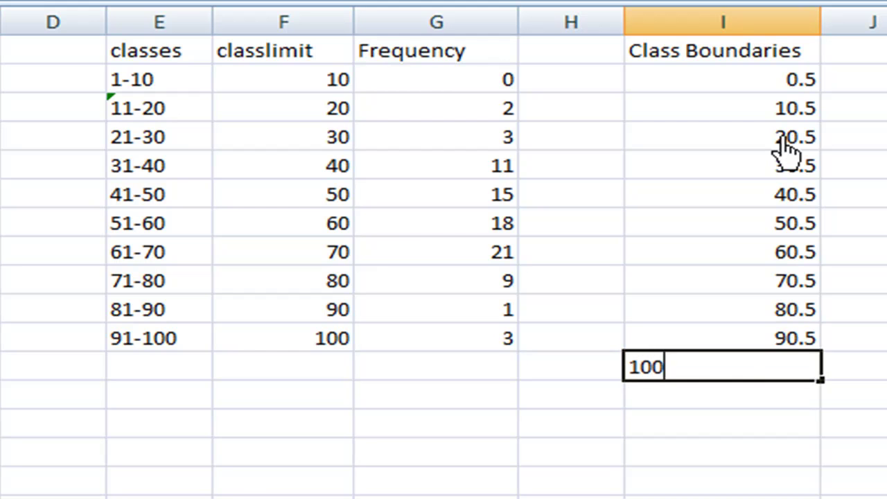
type(".5")
key("Tab")
left_click(886, 367)
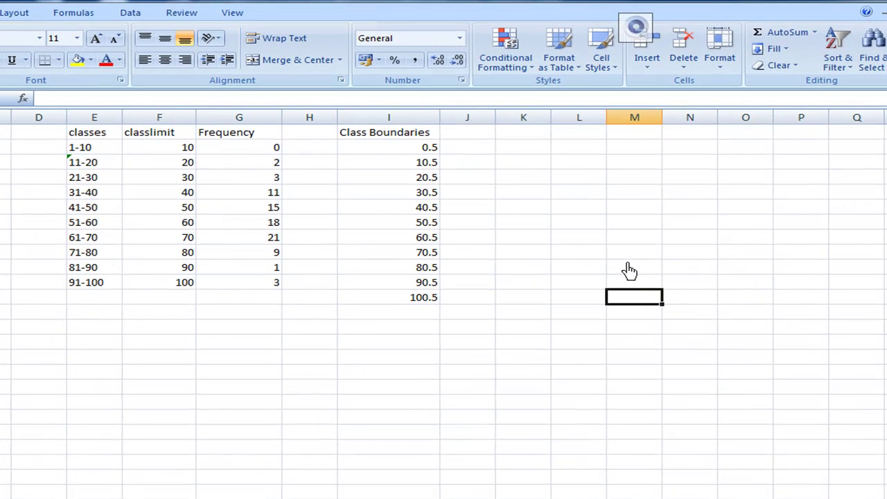
Start a Histogram data analysis and set its input range to the column A data, A1:A96
left_click(131, 17)
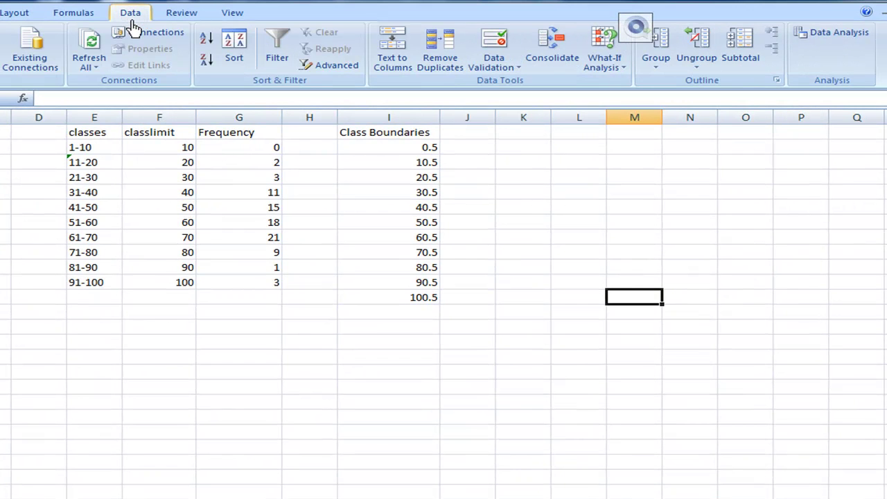
left_click(830, 44)
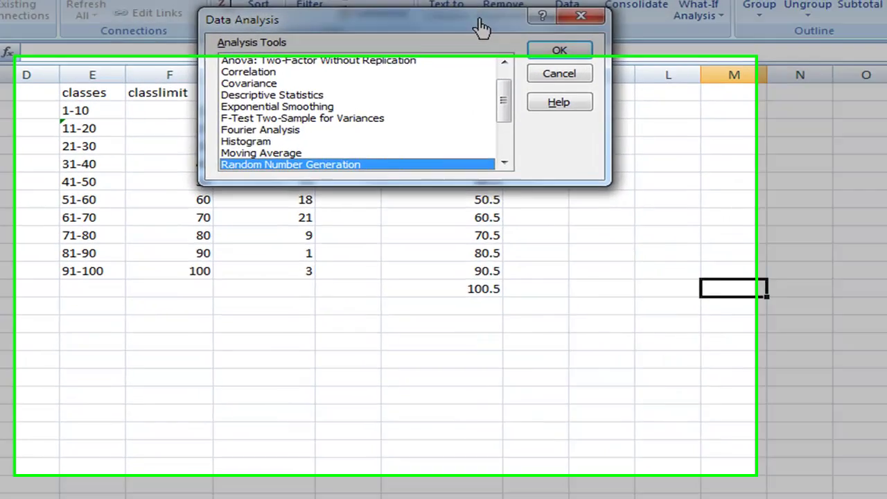
left_click_drag(419, 71, 500, 226)
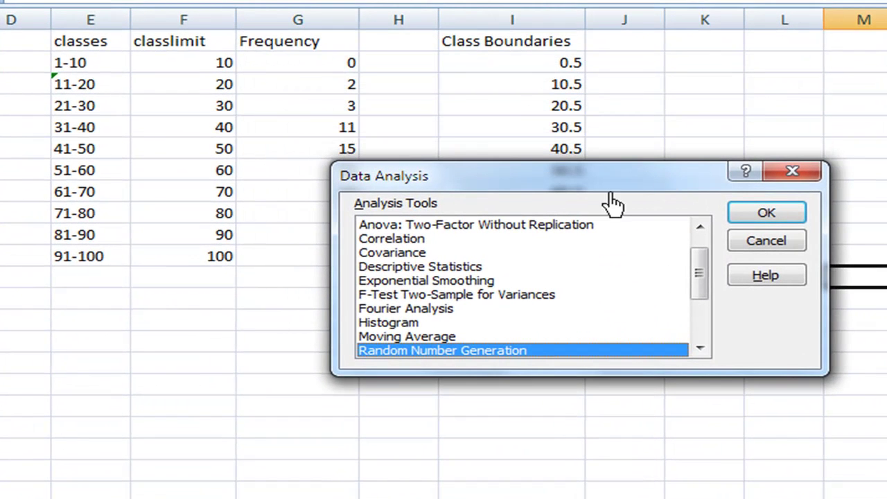
left_click(418, 324)
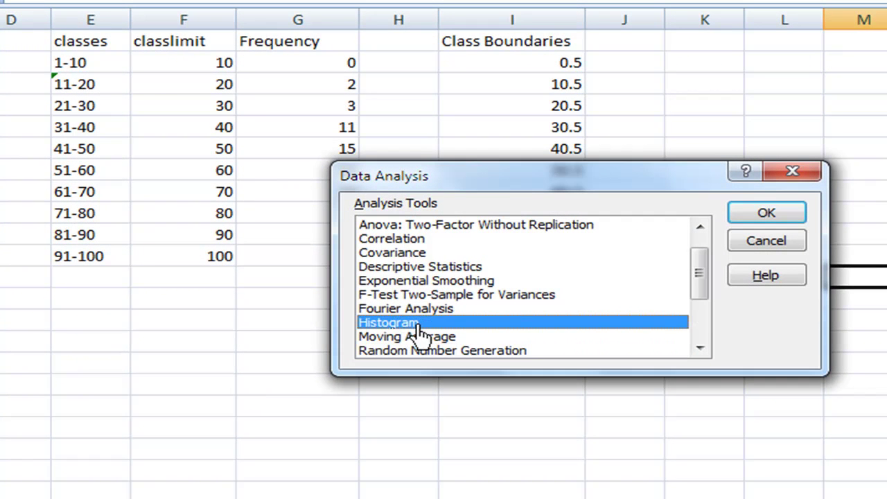
left_click(778, 213)
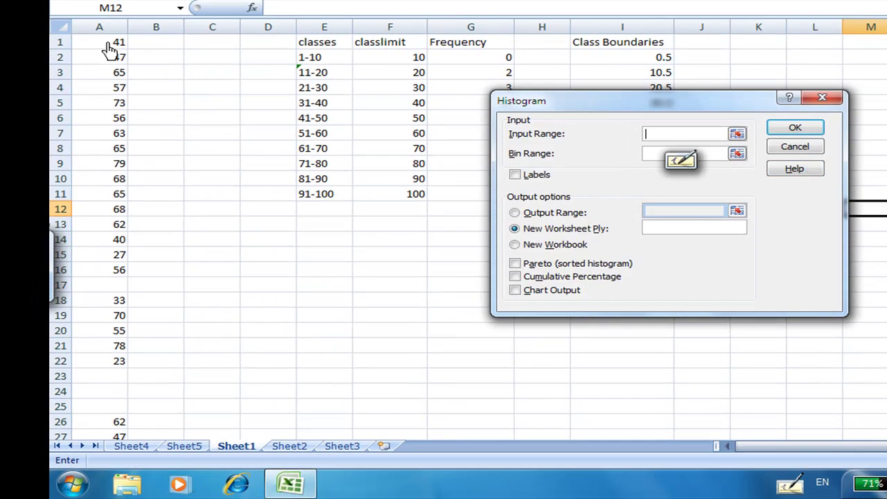
left_click_drag(109, 43, 121, 344)
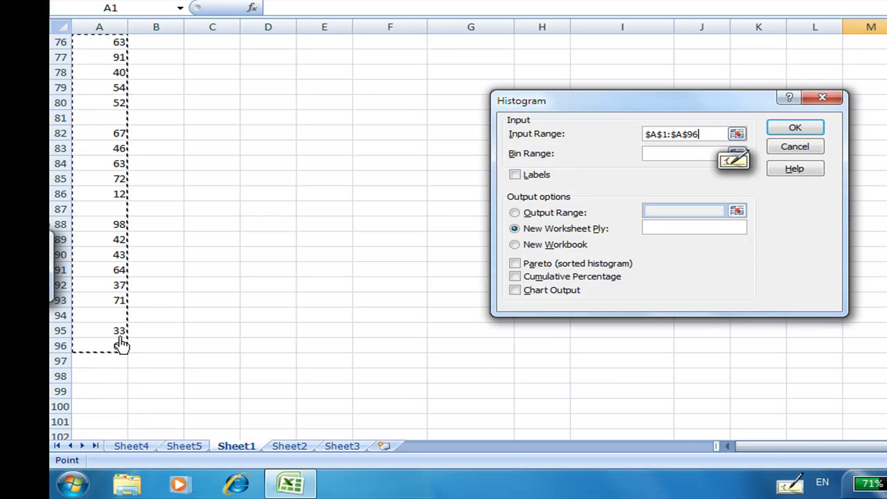
Use the class boundaries in I2:I12 as the bin range and generate the histogram with chart output on a new worksheet
left_click(658, 154)
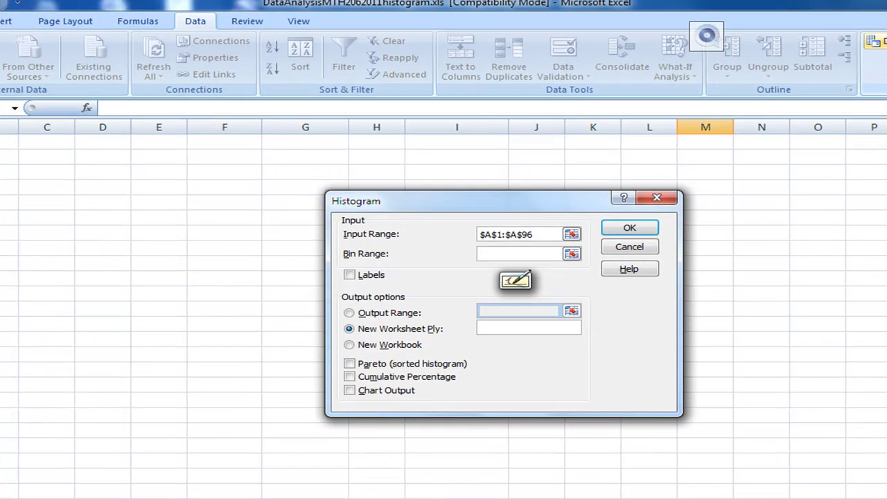
scroll(797, 166, "up", 5)
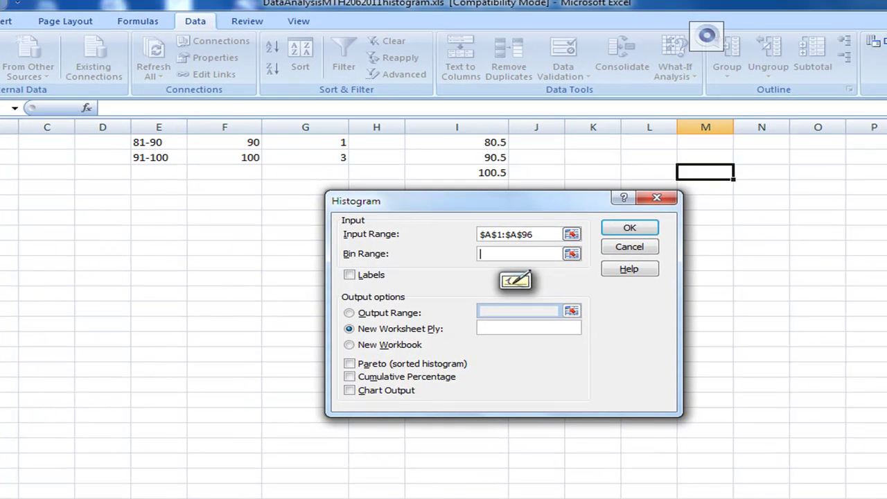
left_click_drag(561, 211, 846, 177)
left_click_drag(493, 160, 491, 309)
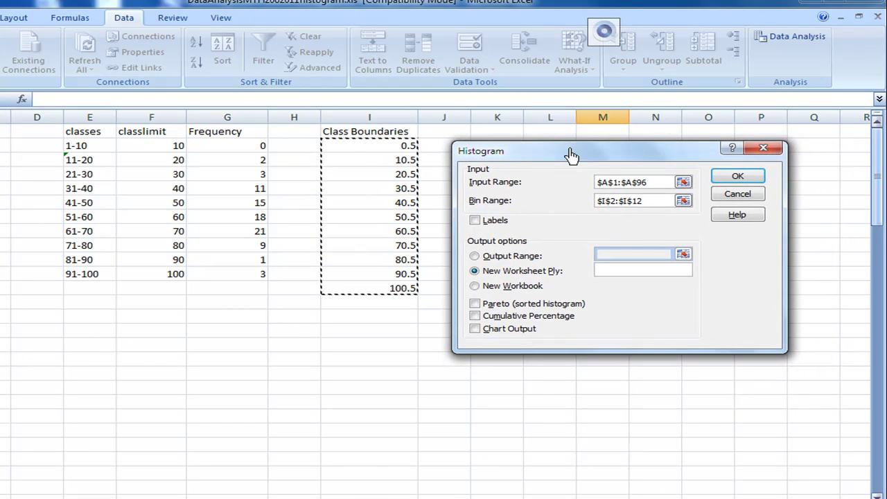
left_click(476, 329)
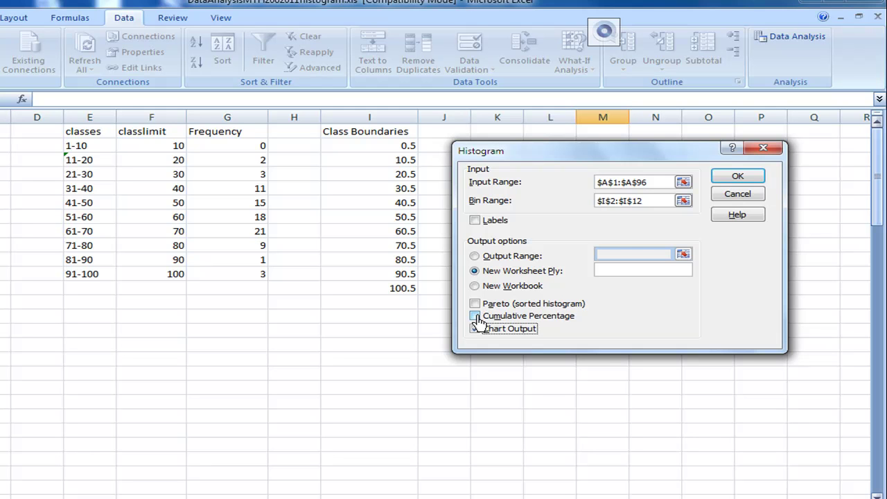
left_click(736, 177)
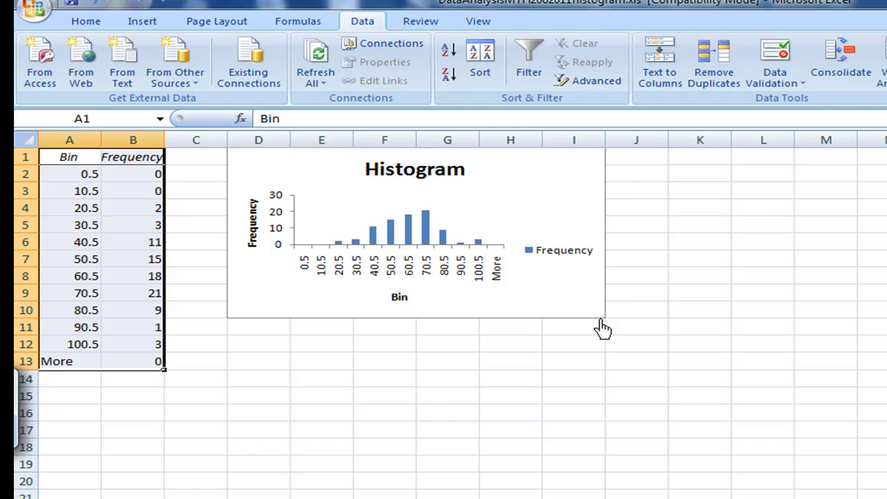
Move the histogram chart down and to the right on the sheet, then enlarge it so the bars are easier to read
left_click_drag(602, 328, 632, 392)
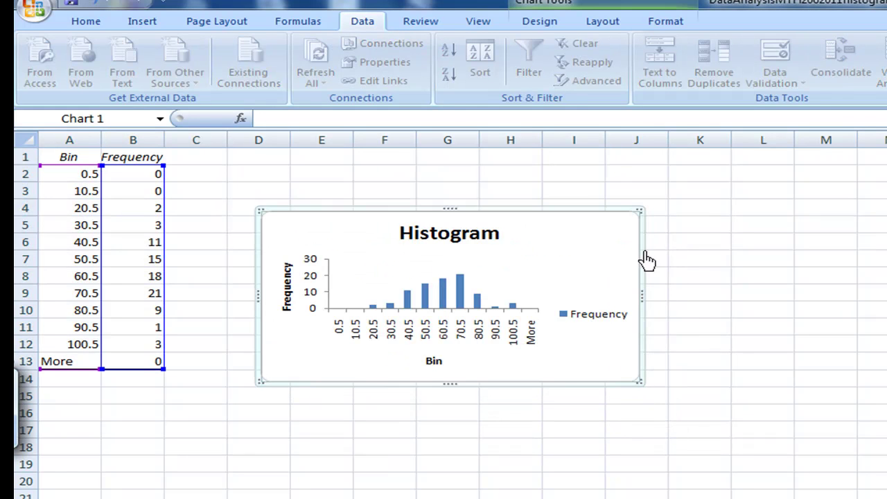
left_click_drag(639, 217, 710, 163)
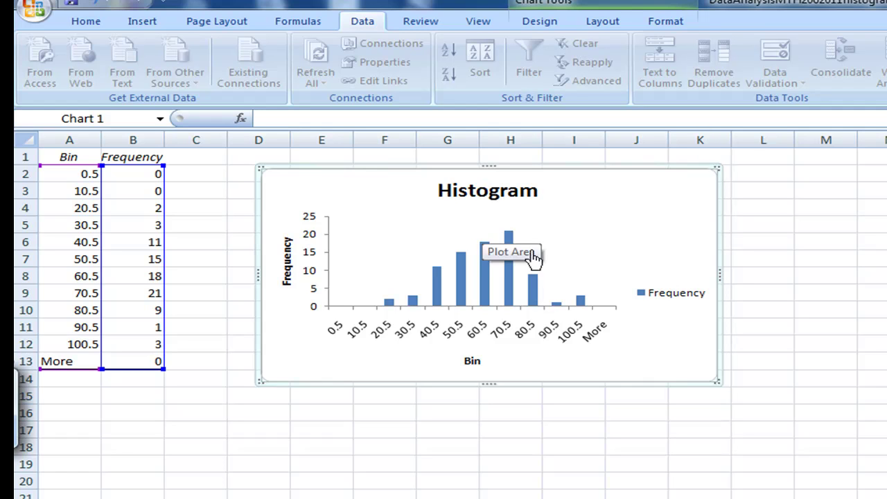
mouse_move(530, 298)
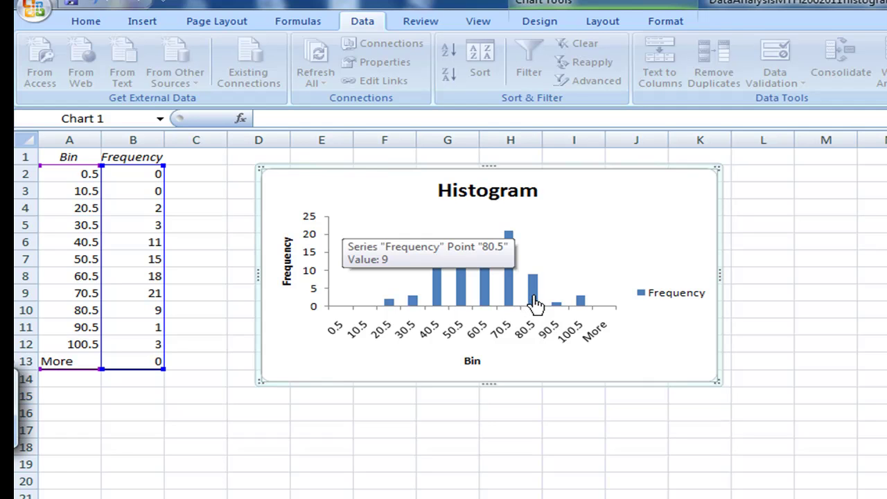
left_click(826, 276)
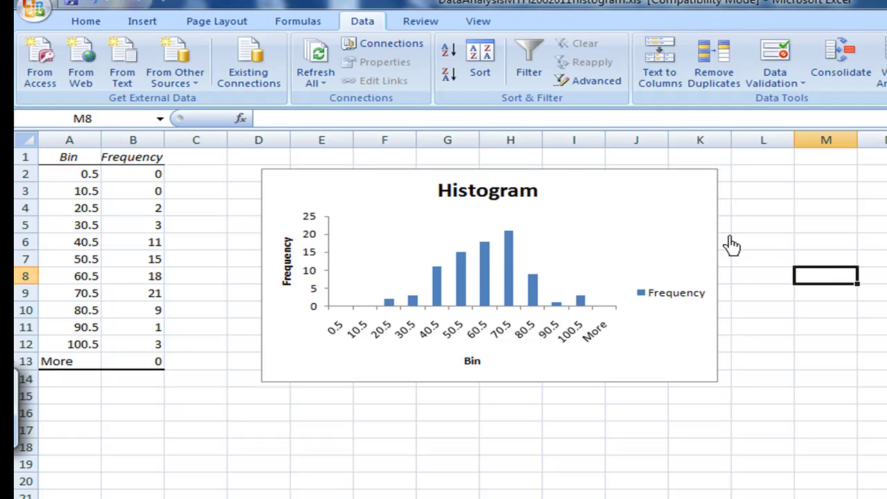
Set the gap width of the histogram's Frequency series to 0% so that the bars touch
left_click(532, 291)
mouse_move(531, 302)
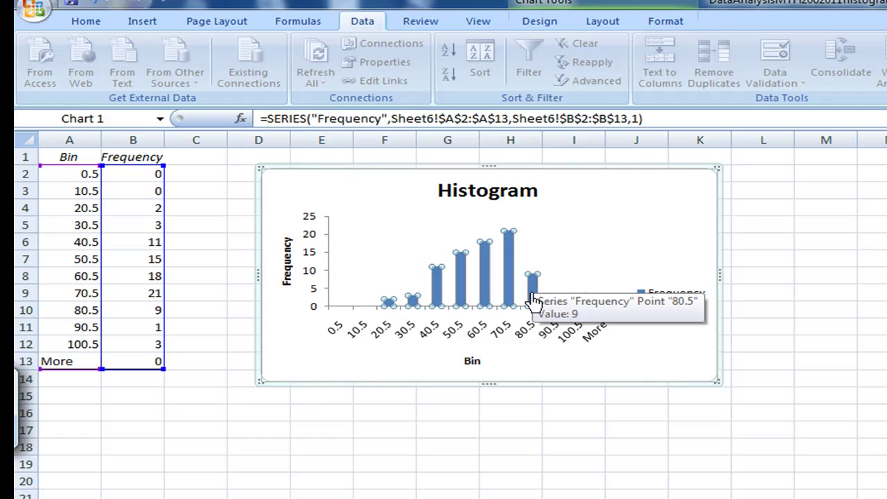
right_click(532, 302)
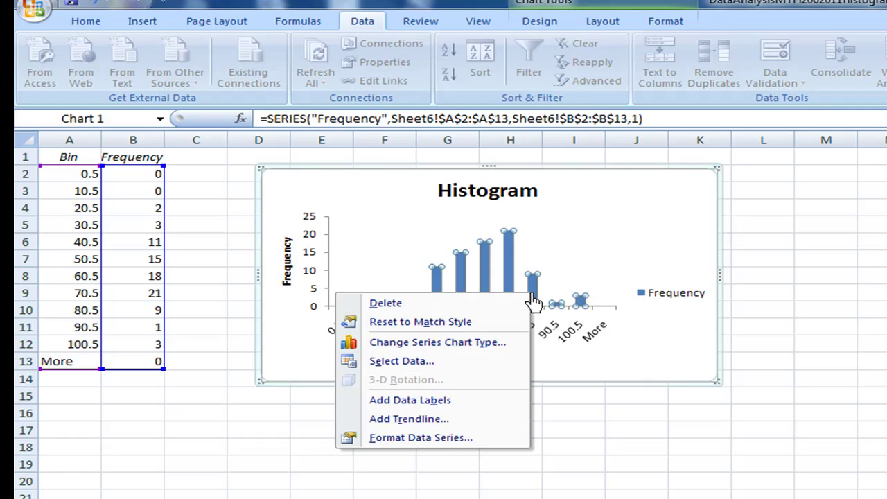
left_click(458, 444)
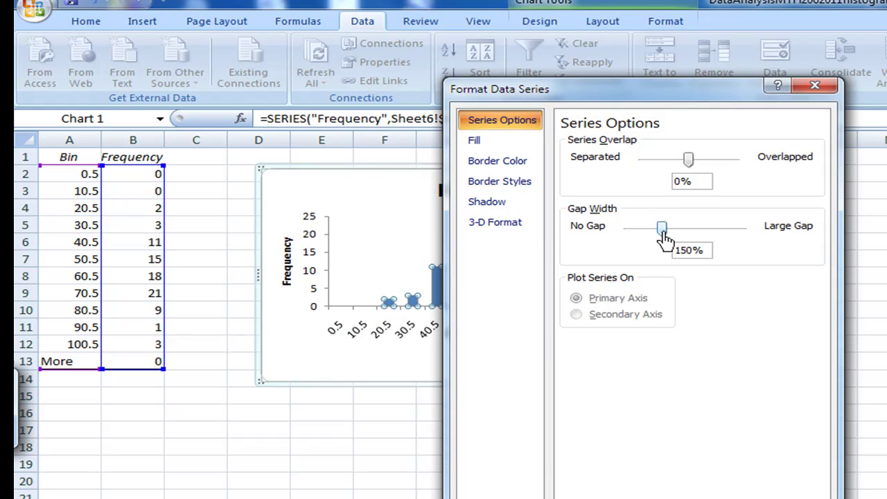
left_click_drag(656, 232, 627, 217)
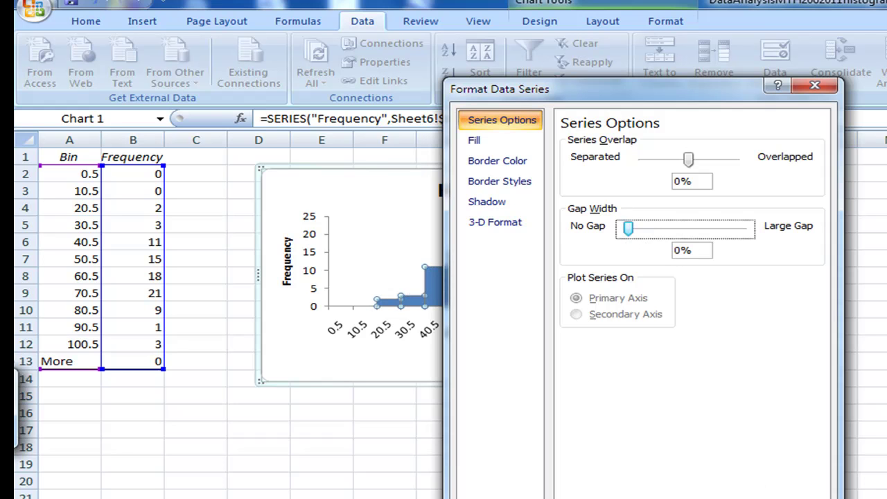
key("Escape")
left_click(886, 413)
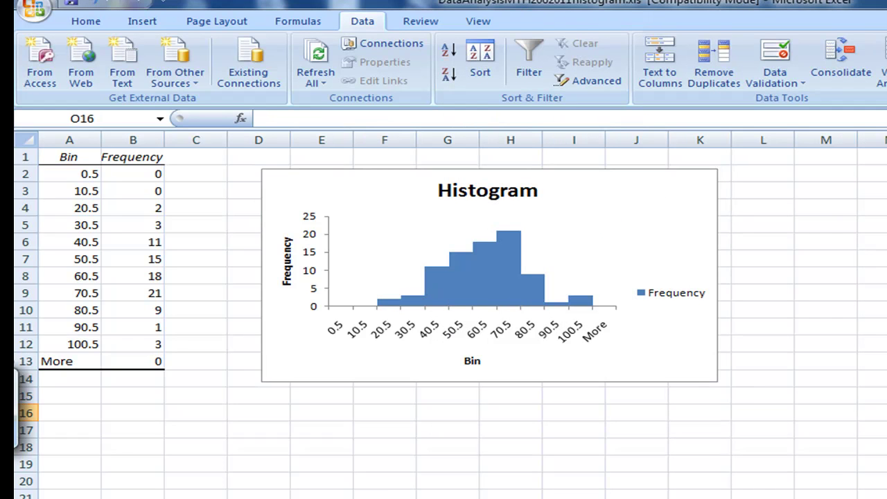
Enlarge the histogram chart further toward its lower-right corner and add data labels to the Frequency bars
left_click(709, 377)
left_click_drag(713, 386, 822, 496)
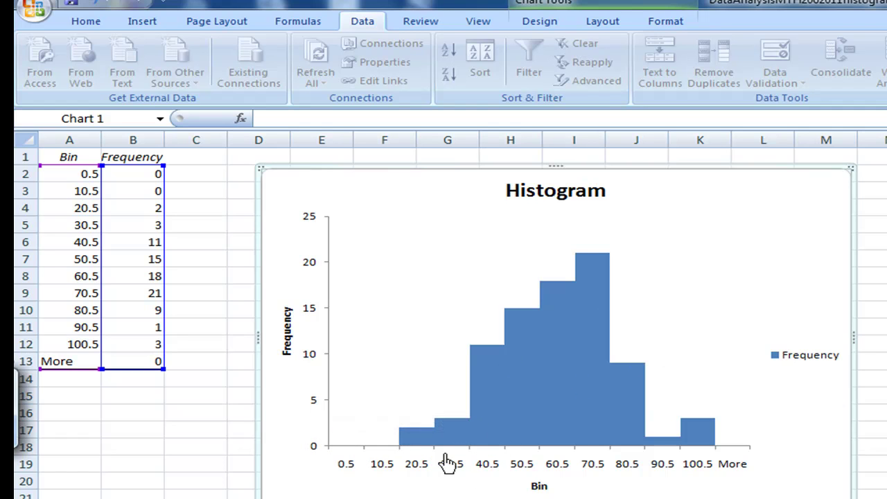
left_click(598, 264)
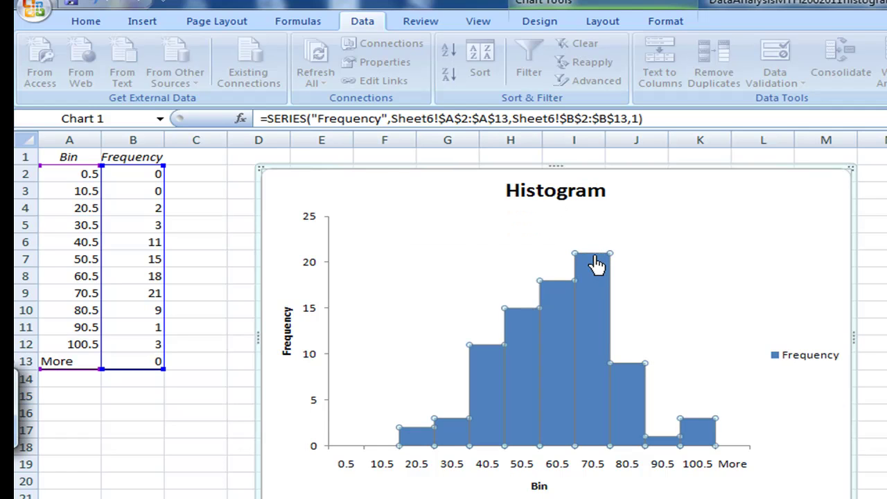
right_click(597, 264)
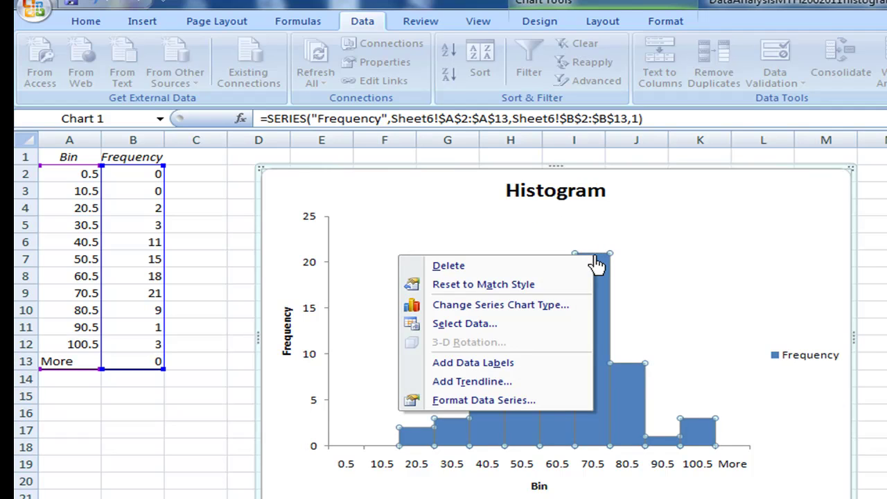
left_click(532, 367)
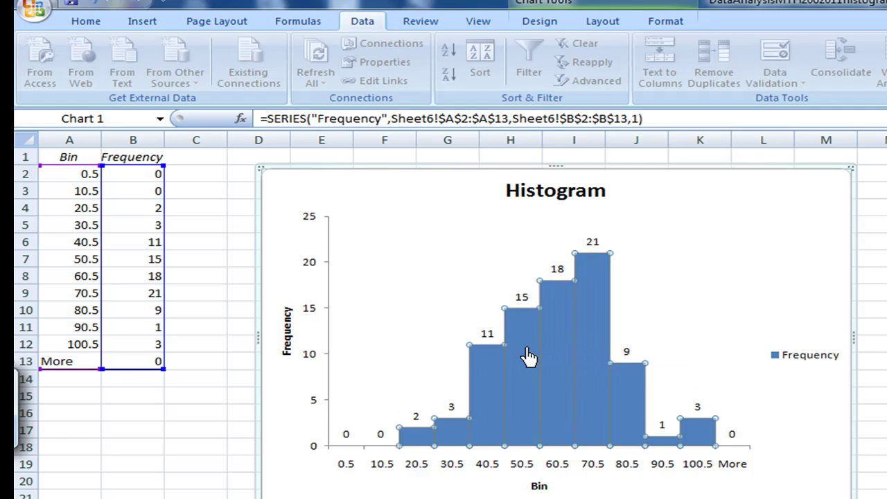
key("Escape")
key("Escape")
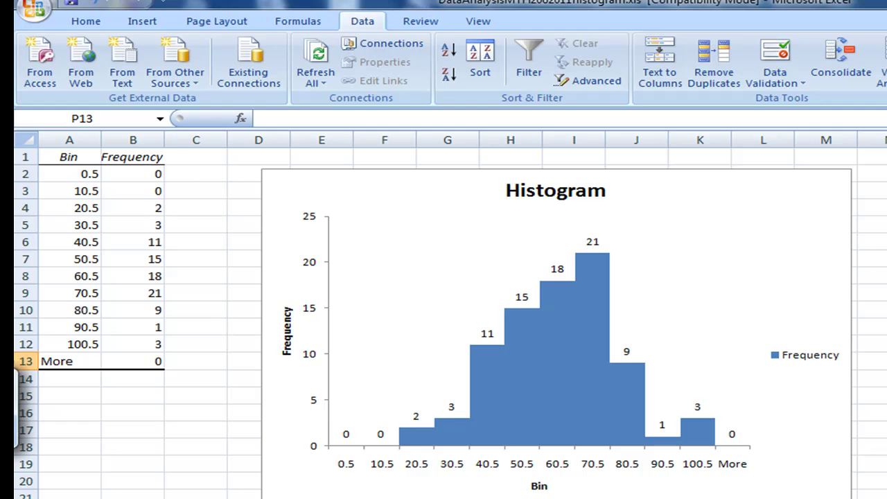